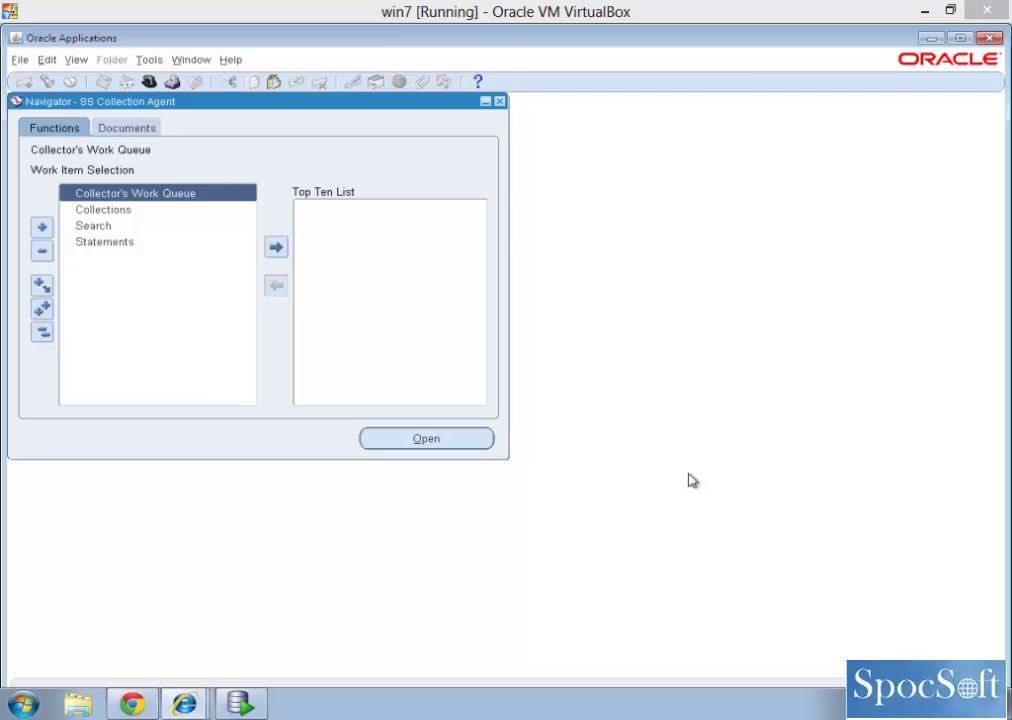
# Dismiss the missing resource ID error from the Collector's Work Queue and switch to SS CRM Resource Manager
pyautogui.doubleClick(117, 195)
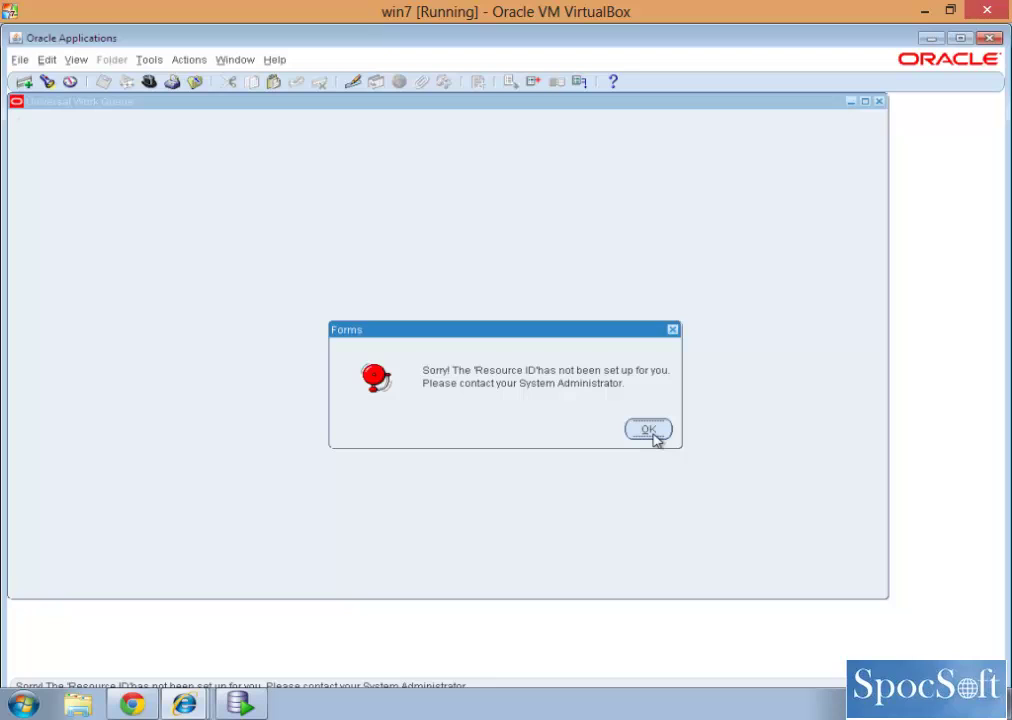
pyautogui.click(651, 432)
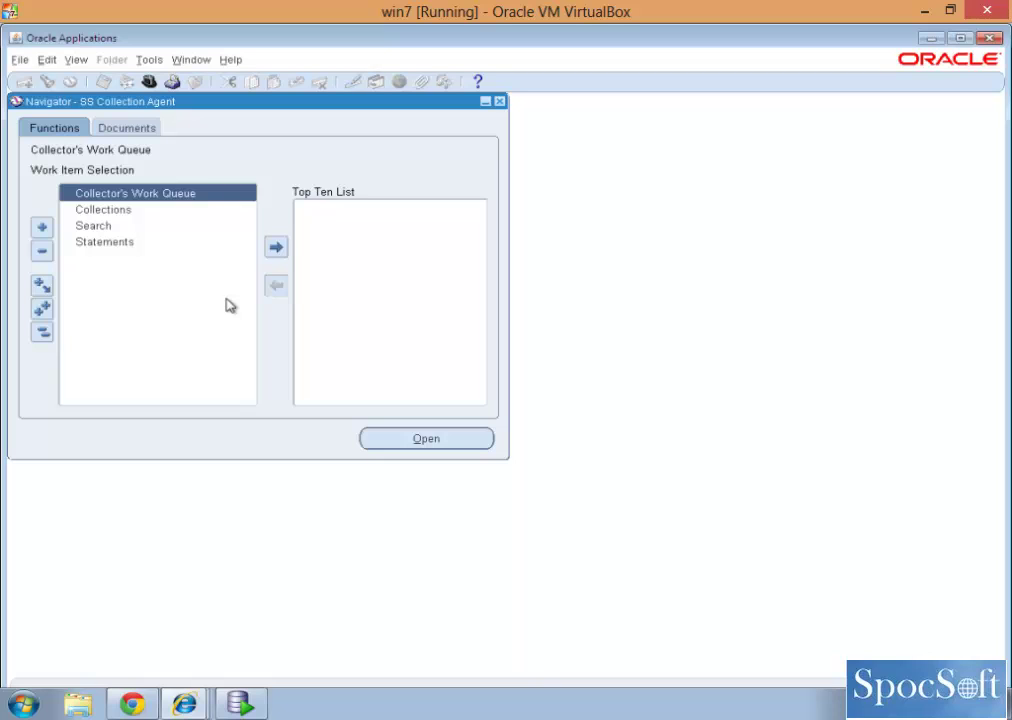
pyautogui.doubleClick(148, 101)
pyautogui.doubleClick(136, 326)
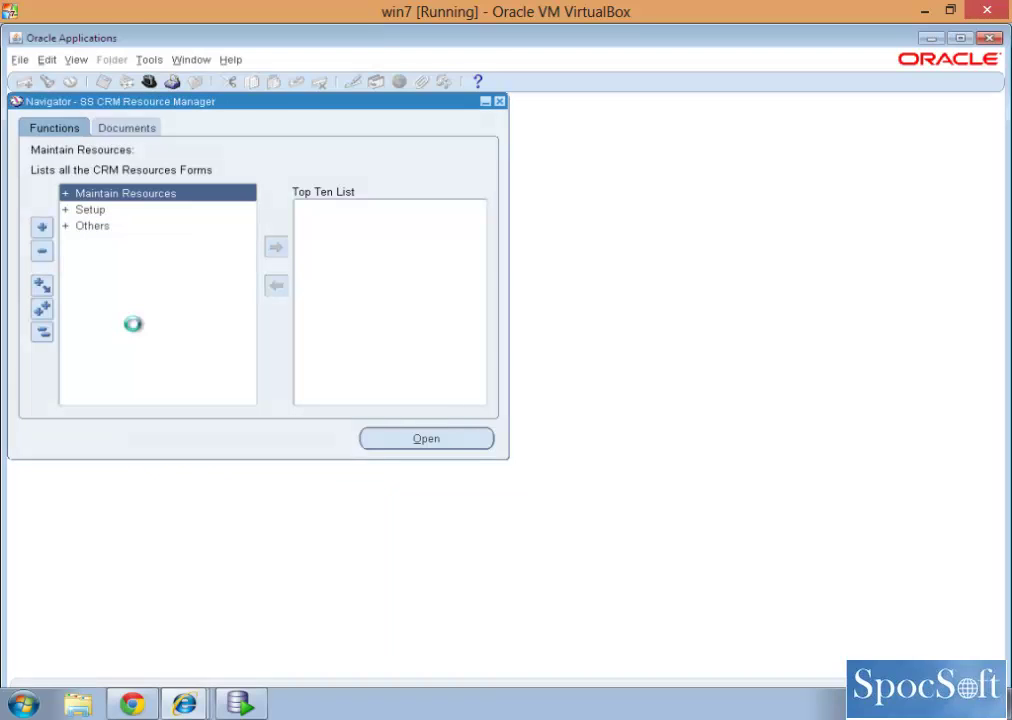
# Glance at the Oracle Applications home page in the browser, then return to the forms window
pyautogui.click(184, 704)
pyautogui.click(100, 618)
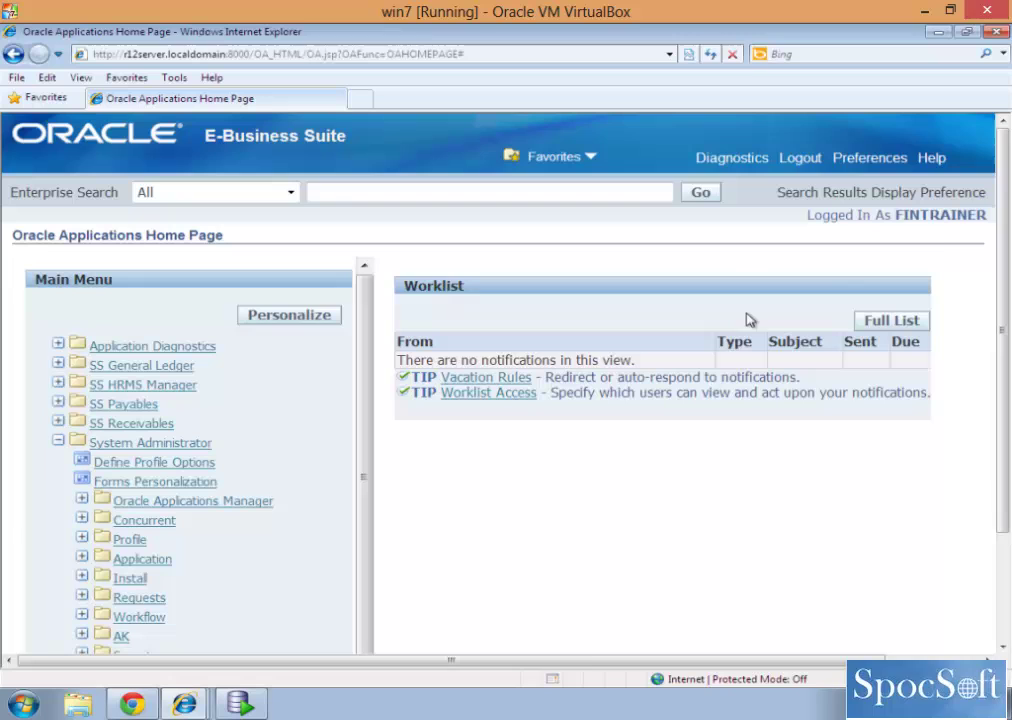
pyautogui.click(184, 704)
pyautogui.click(143, 670)
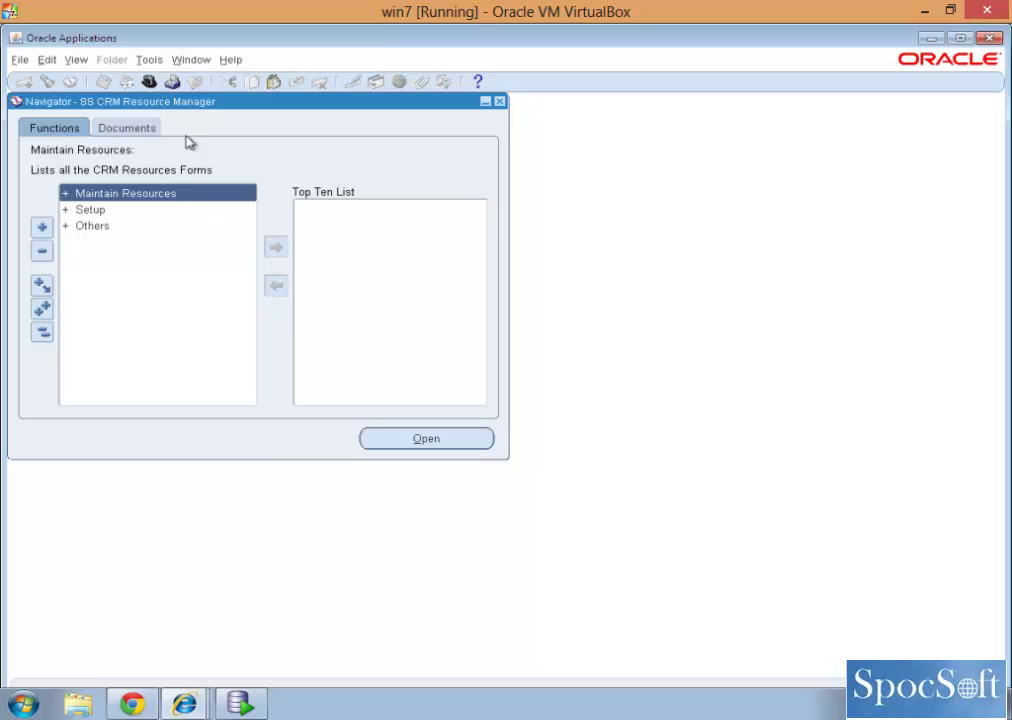
# Switch to System Administrator and open the Security > User > Define form
pyautogui.click(148, 81)
pyautogui.doubleClick(110, 413)
pyautogui.click(102, 338)
pyautogui.click(117, 356)
pyautogui.doubleClick(117, 356)
pyautogui.click(117, 371)
pyautogui.doubleClick(117, 371)
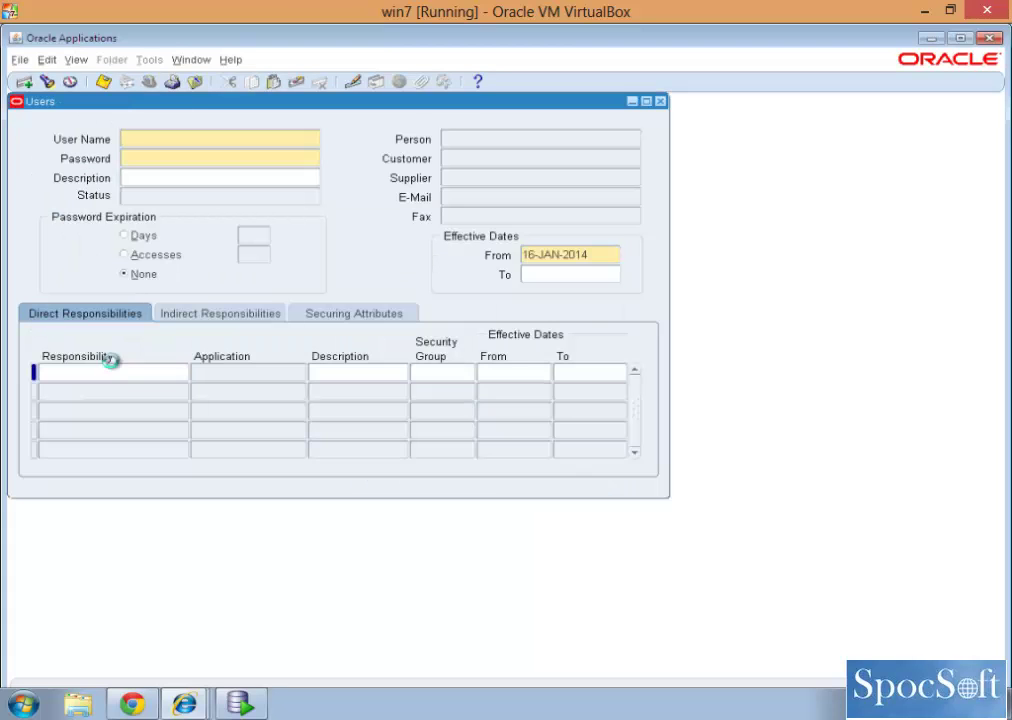
# Query user FINTRAINER, check its linked person, close the form and list responsibilities
pyautogui.press('F11')
pyautogui.write('FINTRAINER')
pyautogui.hotkey('ctrl', 'F11')
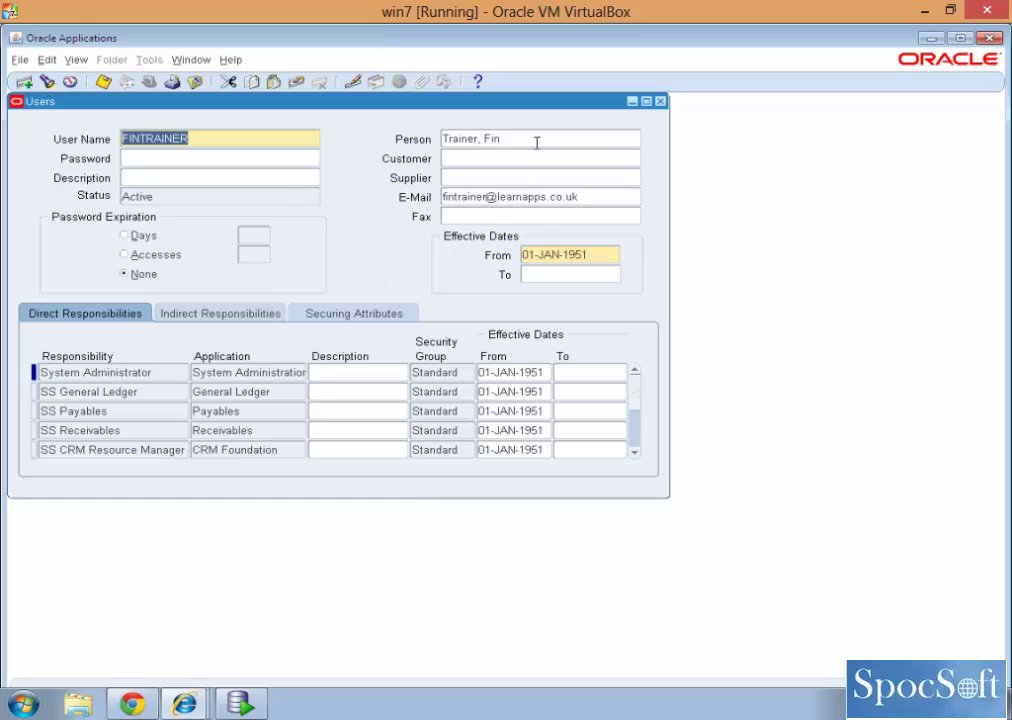
pyautogui.click(537, 140)
pyautogui.click(660, 101)
pyautogui.click(149, 81)
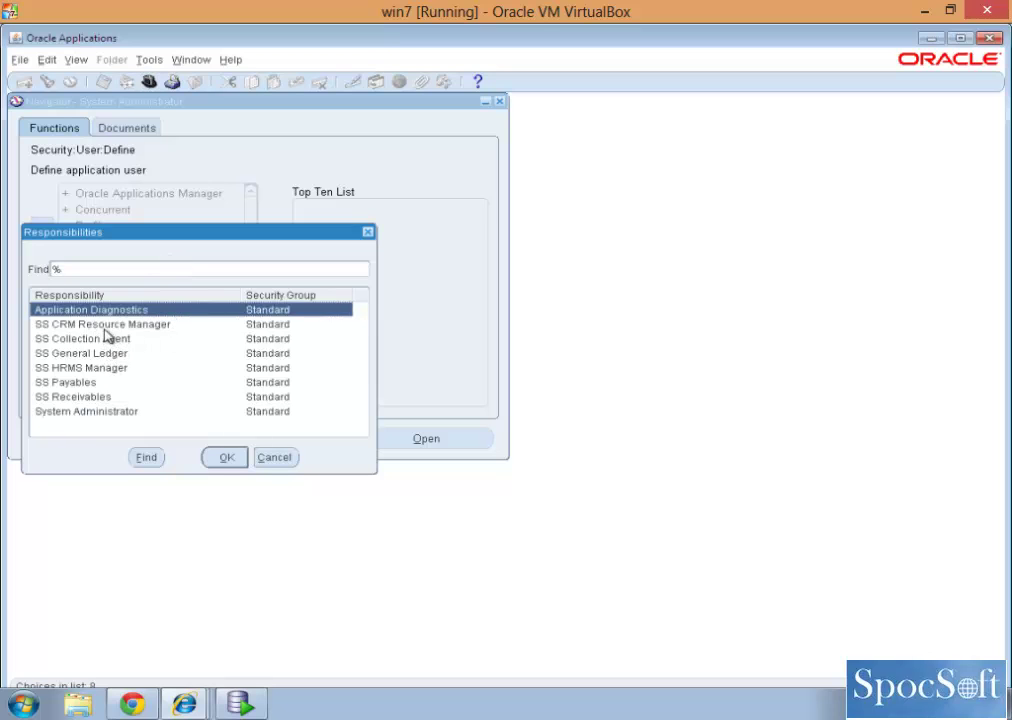
# Under SS CRM Resource Manager, open Import Resources, search for 'Trainer, Fin' and select the employee
pyautogui.doubleClick(106, 325)
pyautogui.doubleClick(122, 196)
pyautogui.doubleClick(97, 210)
pyautogui.click(469, 164)
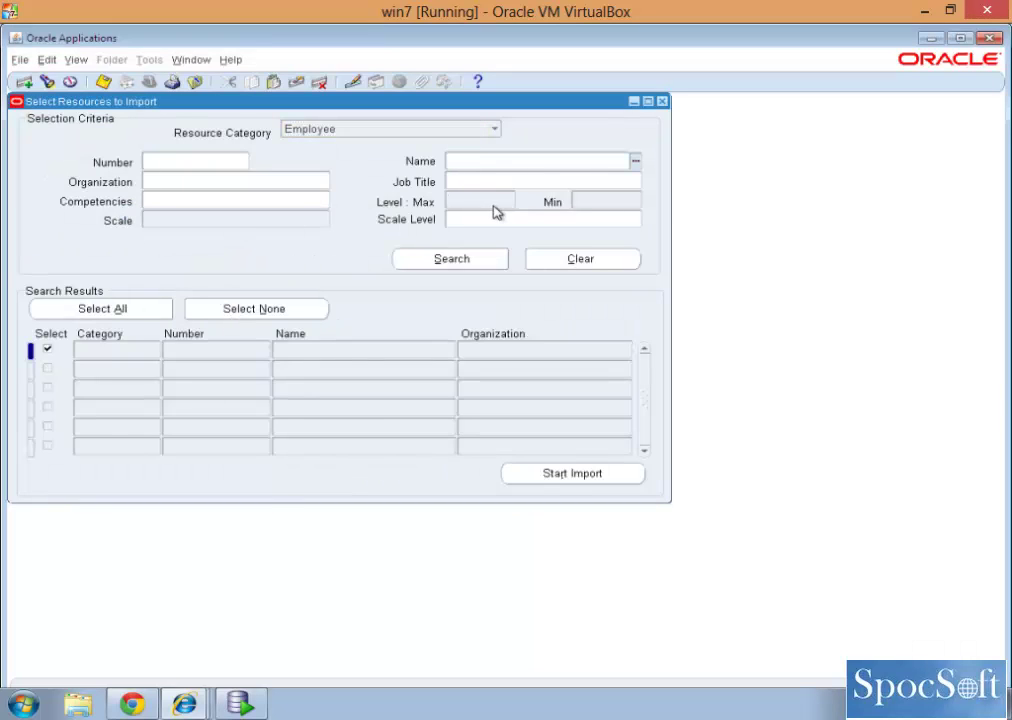
pyautogui.write('Trainer, Fin')
pyautogui.click(464, 262)
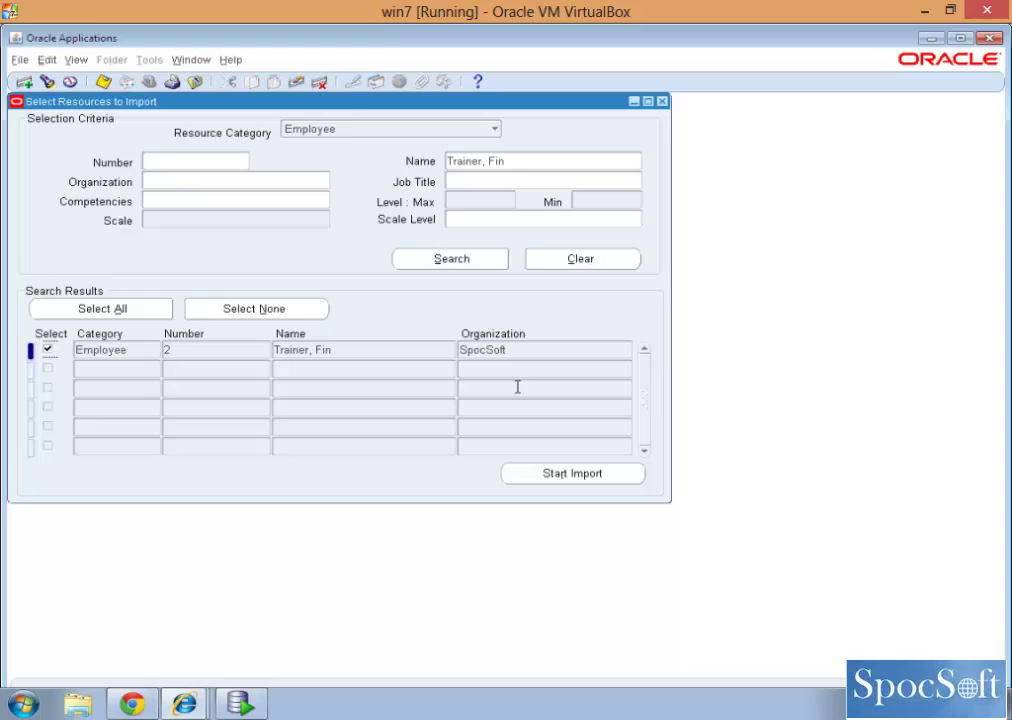
pyautogui.click(517, 350)
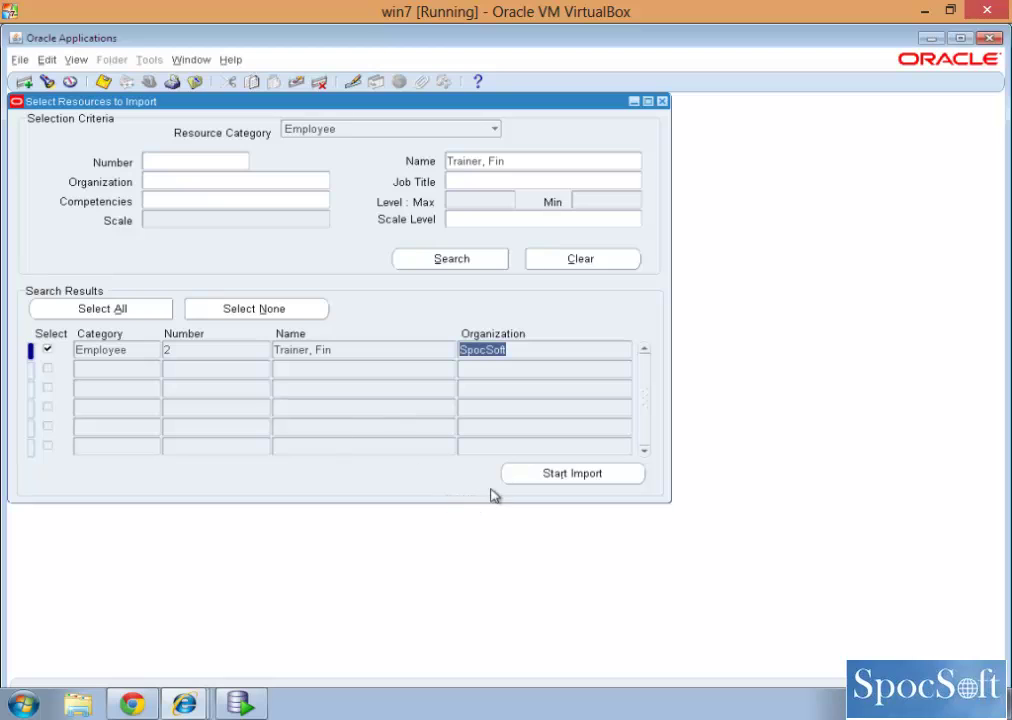
# Start the import, set Start Date and Role Start Date to 01-JAN-2014, accept defaults and save
pyautogui.click(533, 479)
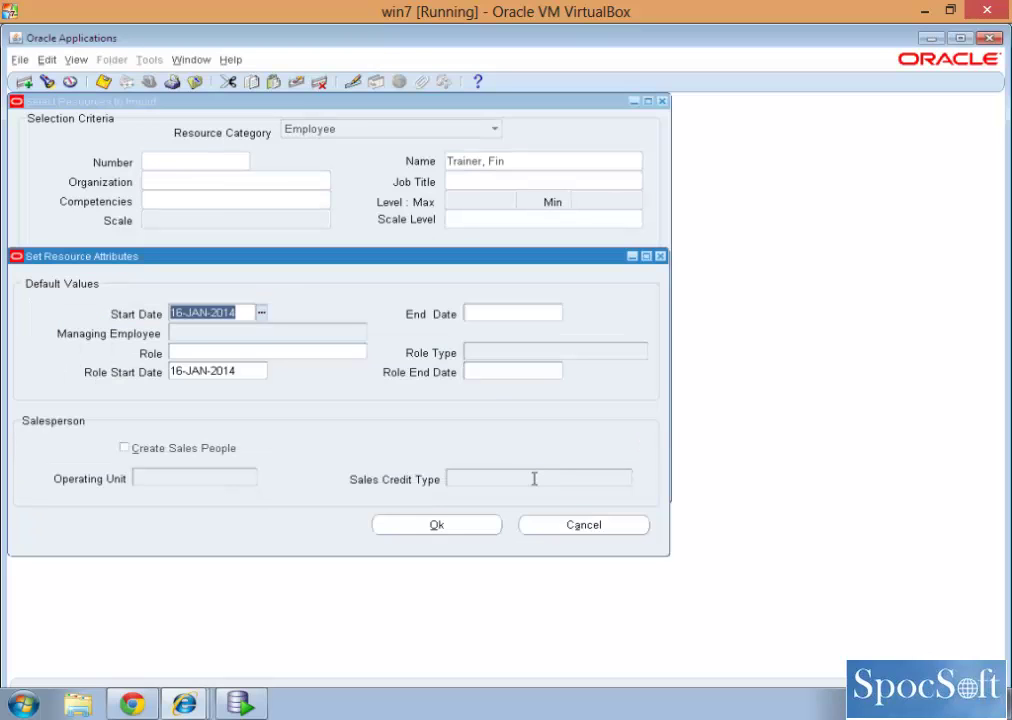
pyautogui.click(250, 373)
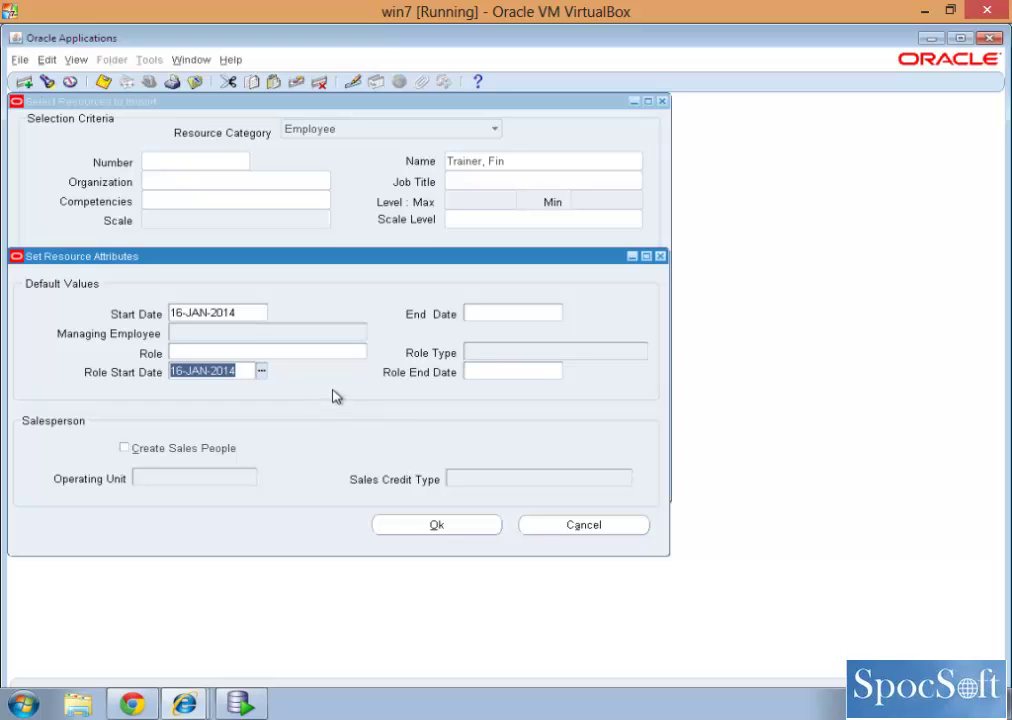
pyautogui.click(233, 315)
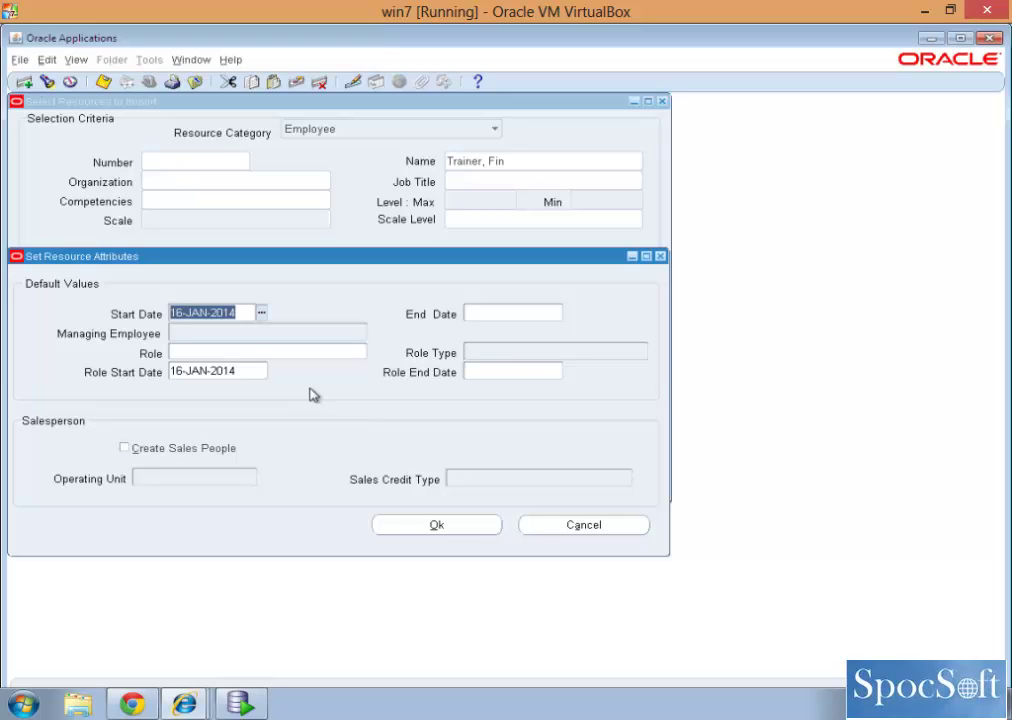
pyautogui.write('01')
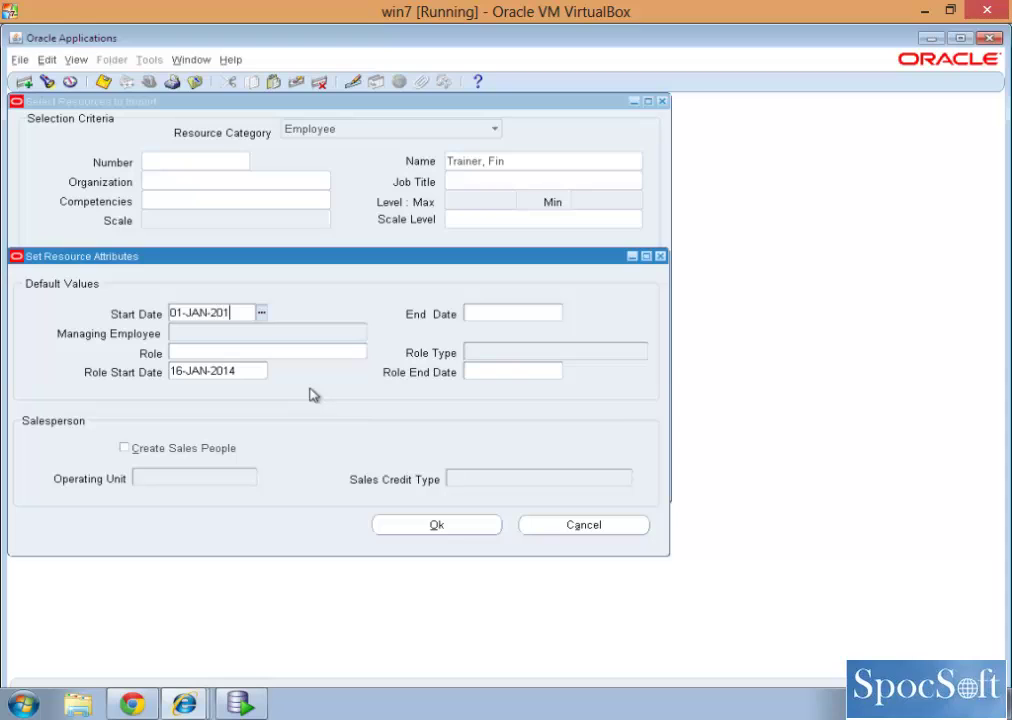
pyautogui.press('Tab')
pyautogui.click(249, 313)
pyautogui.click(257, 370)
pyautogui.write('01-JAN-2014')
pyautogui.click(436, 527)
pyautogui.click(445, 491)
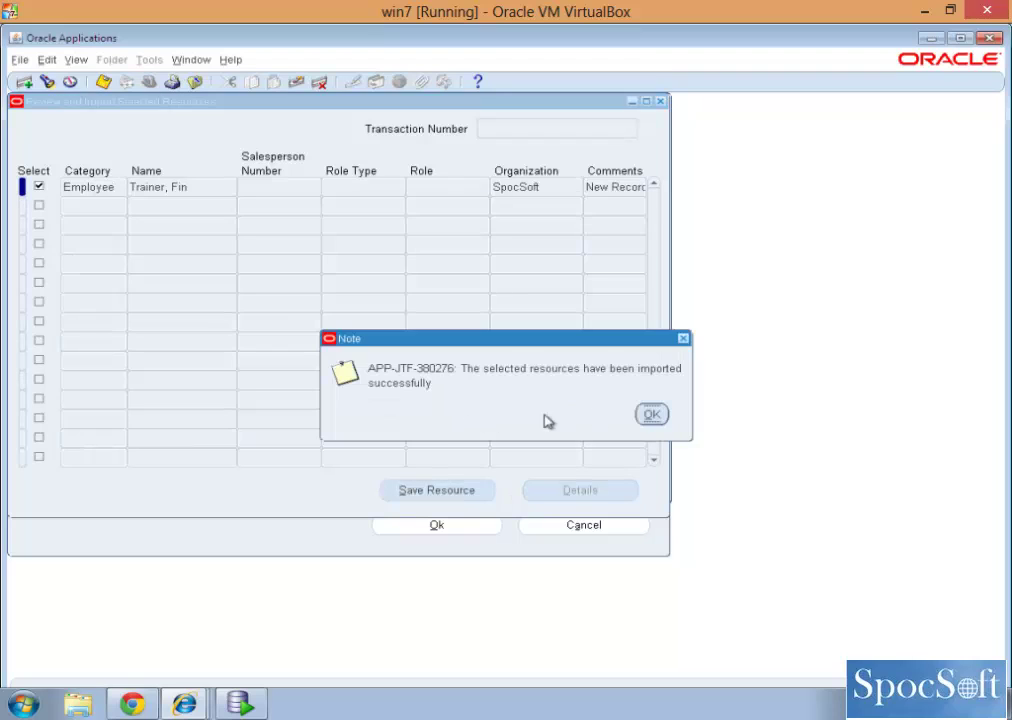
# Dismiss the import message, close the import windows, and open Find Resources under Maintain Resources
pyautogui.click(655, 418)
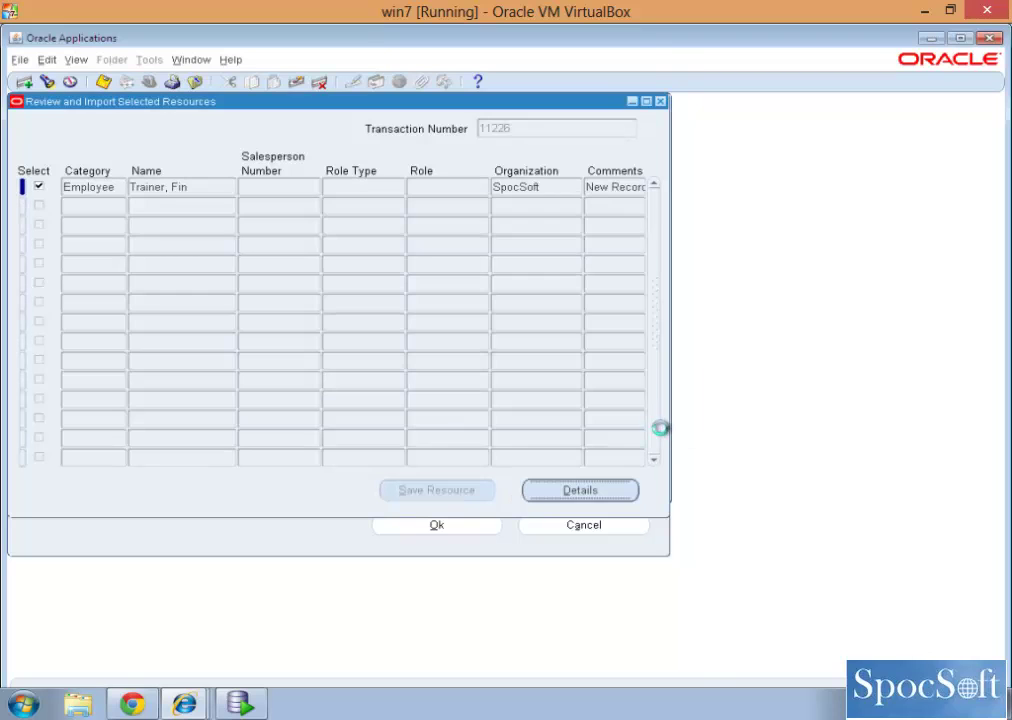
pyautogui.click(660, 101)
pyautogui.click(660, 256)
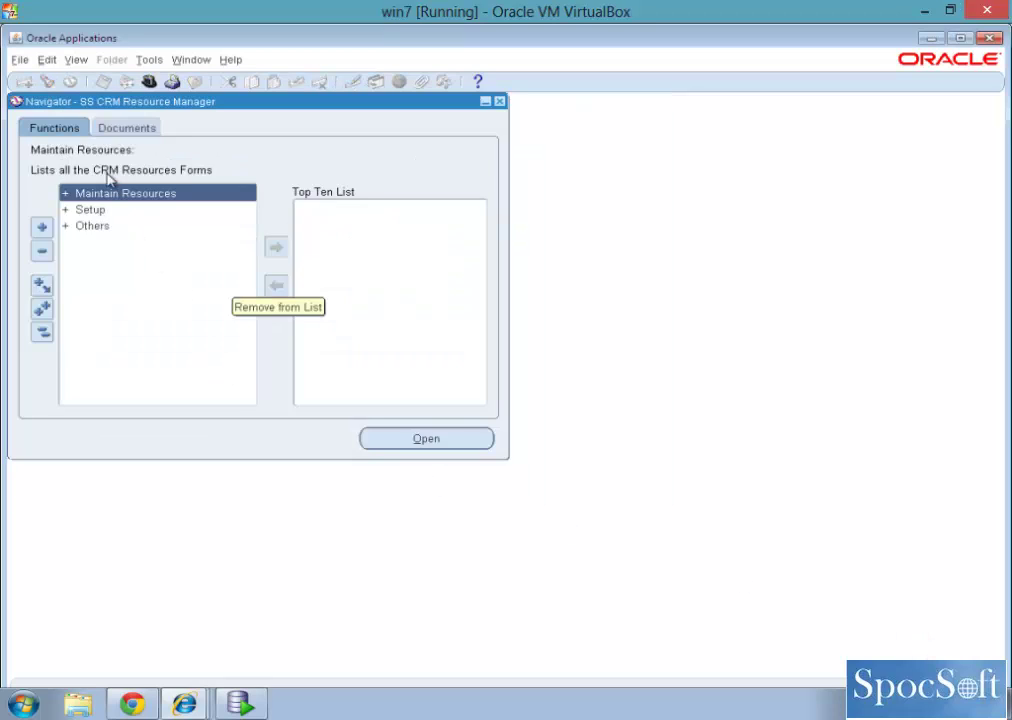
pyautogui.doubleClick(105, 194)
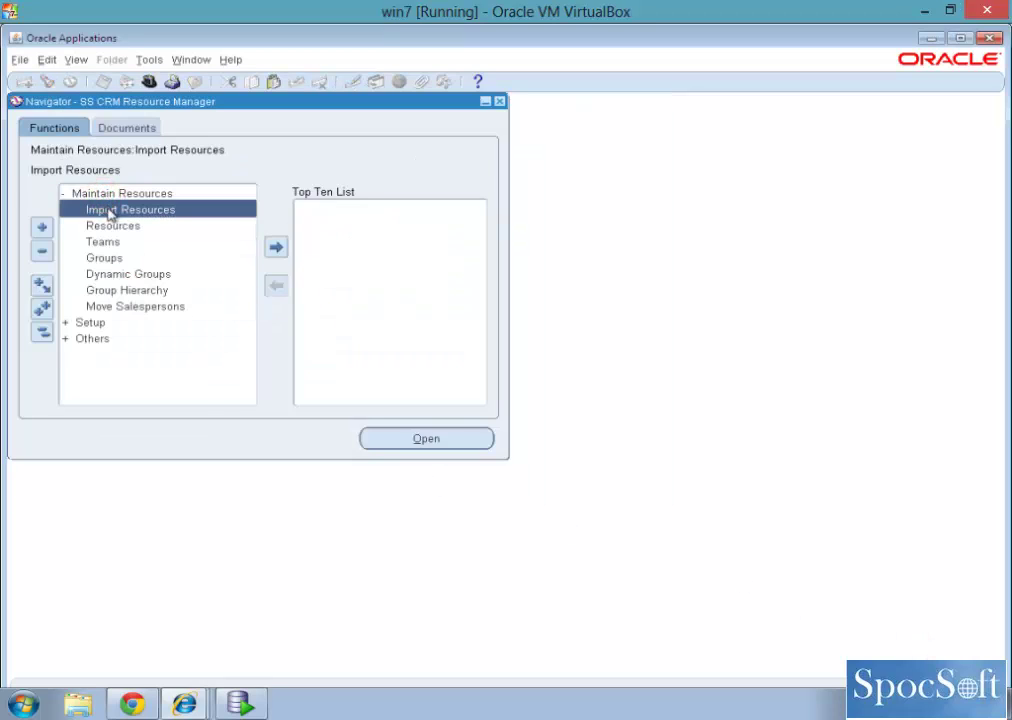
pyautogui.doubleClick(114, 225)
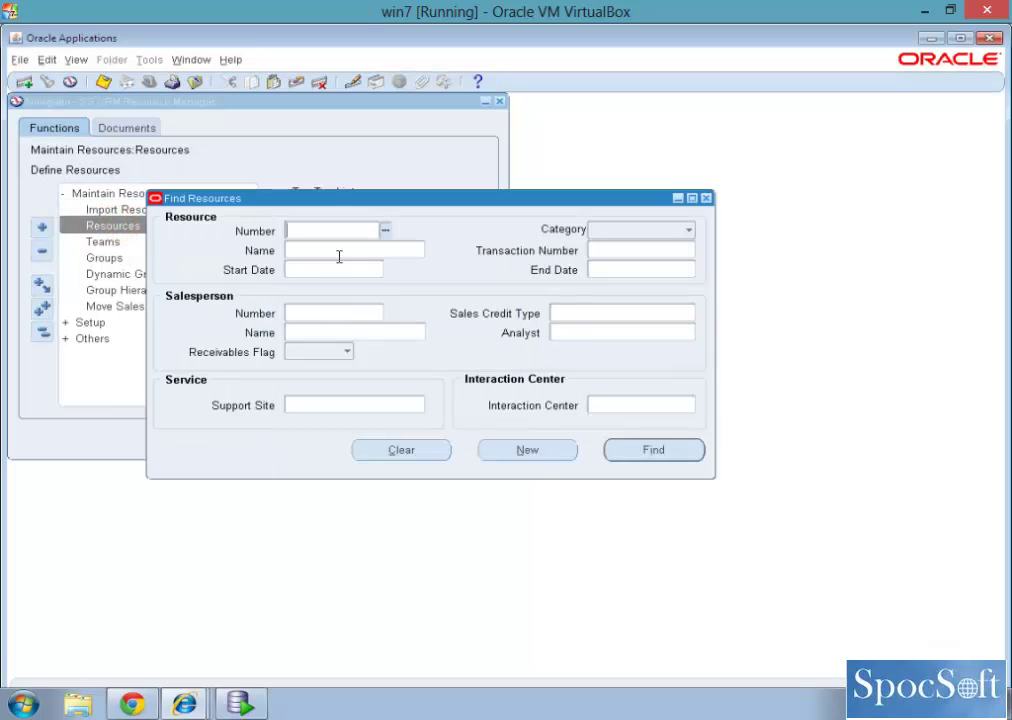
# Pick 'Trainer, Fin' from the Name list of values and run the resource search
pyautogui.click(339, 252)
pyautogui.write('01-JAN-2014')
pyautogui.press('BackSpace')
pyautogui.press('BackSpace')
pyautogui.press('BackSpace')
pyautogui.press('BackSpace')
pyautogui.press('BackSpace')
pyautogui.press('BackSpace')
pyautogui.press('BackSpace')
pyautogui.press('BackSpace')
pyautogui.press('BackSpace')
pyautogui.press('BackSpace')
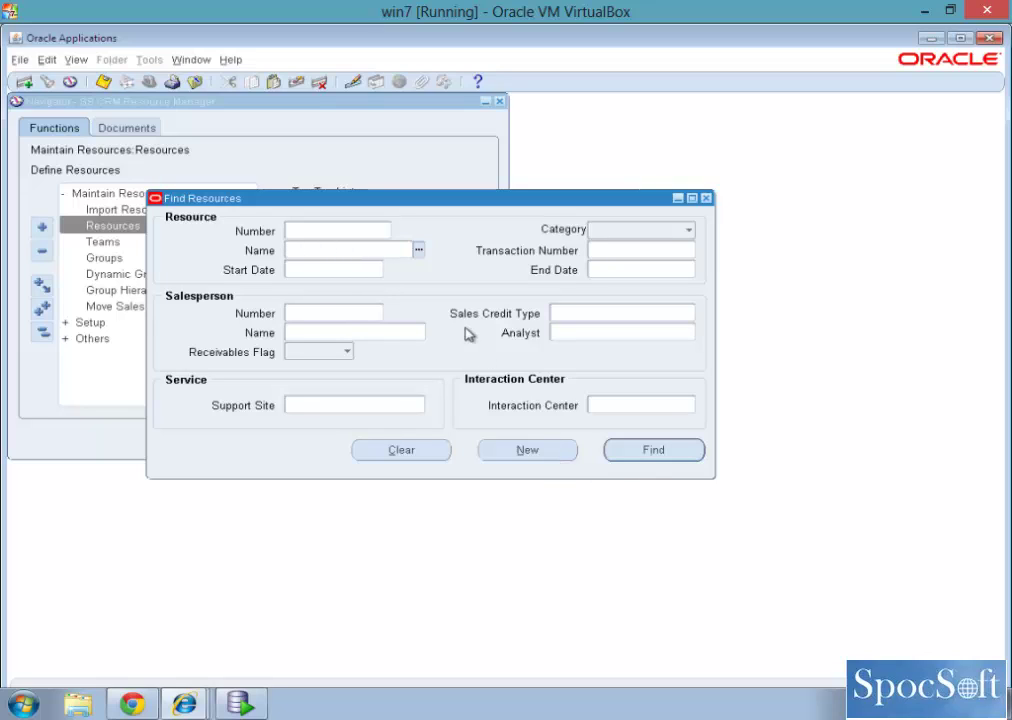
pyautogui.write('Trainer')
pyautogui.press('Tab')
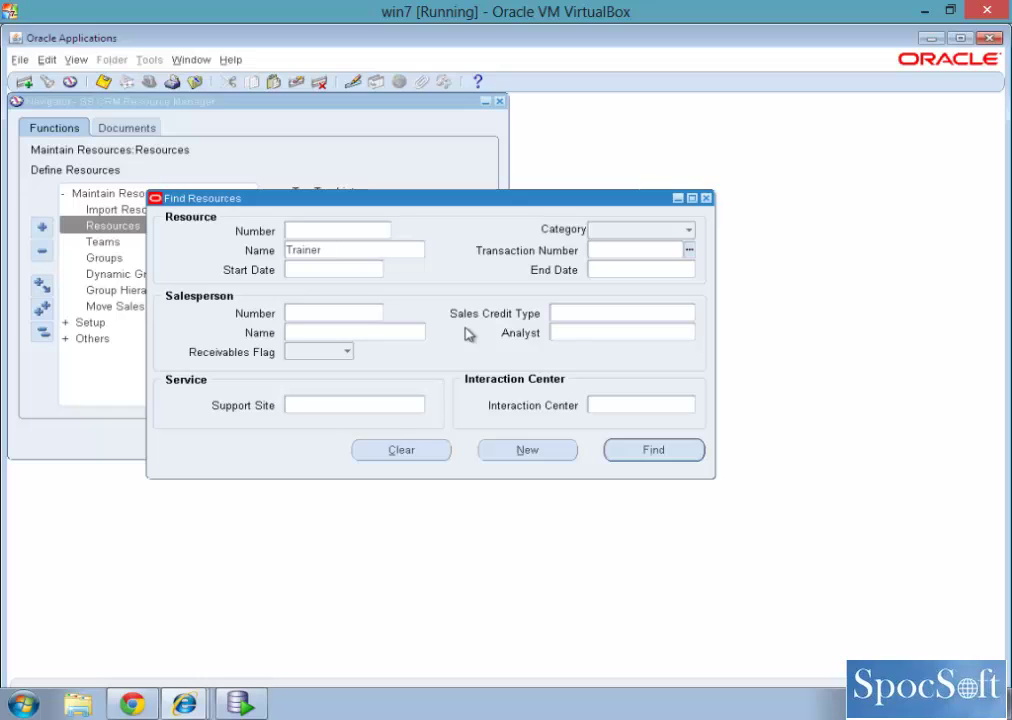
pyautogui.doubleClick(407, 248)
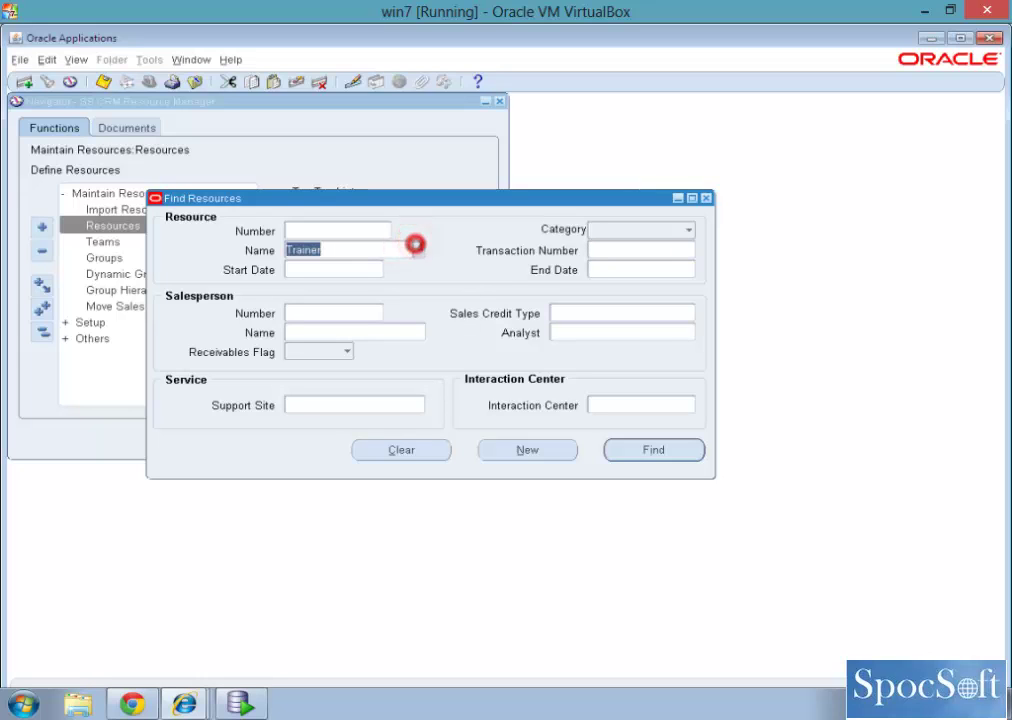
pyautogui.write('Train')
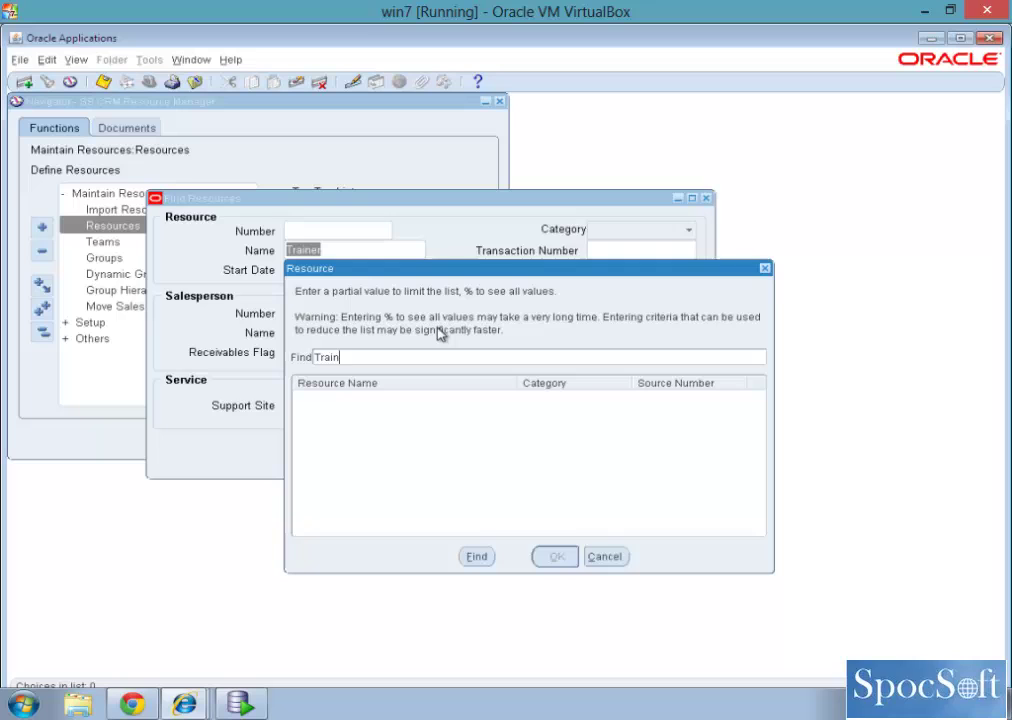
pyautogui.write('er, Fin%')
pyautogui.press('Return')
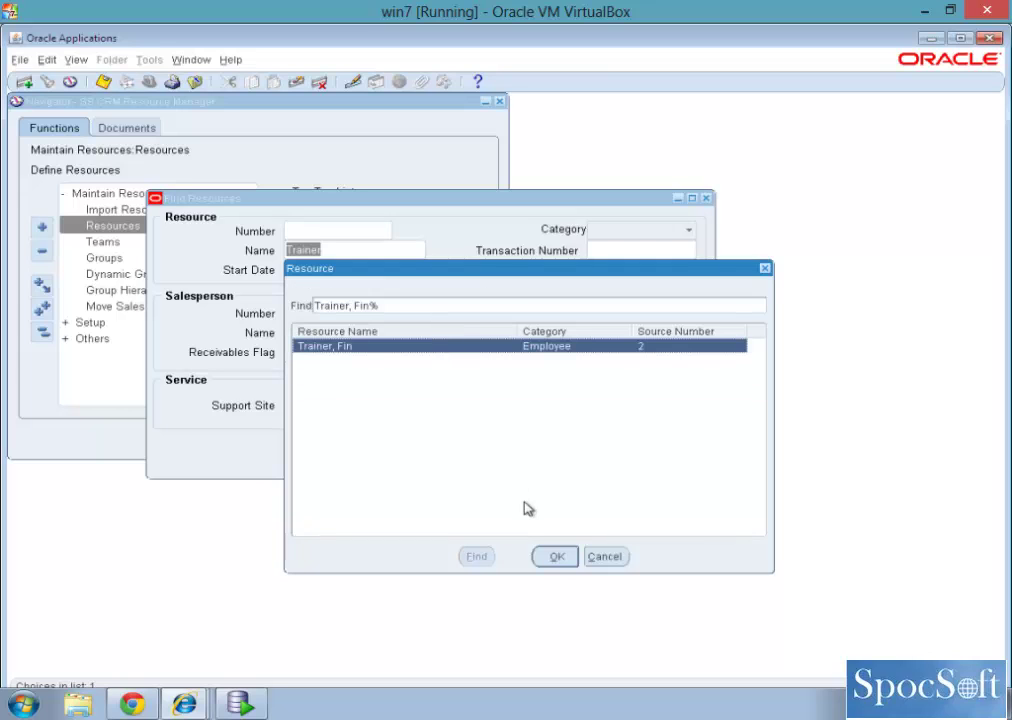
pyautogui.click(553, 556)
pyautogui.click(621, 450)
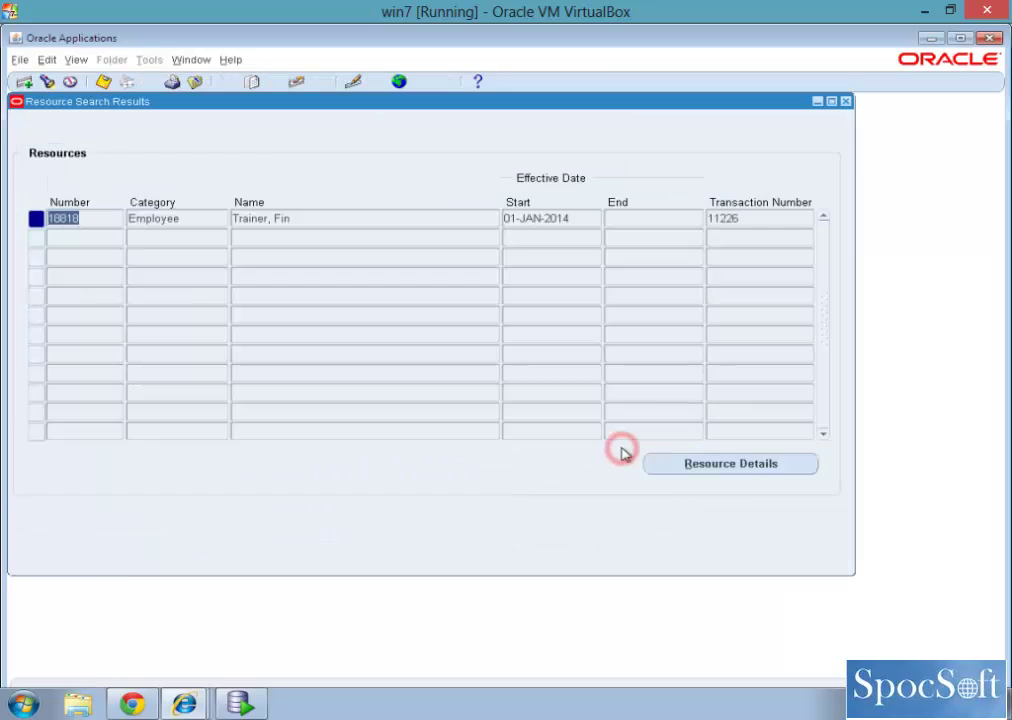
# Open the trainer's resource details and add the Collections Administrator role
pyautogui.click(704, 470)
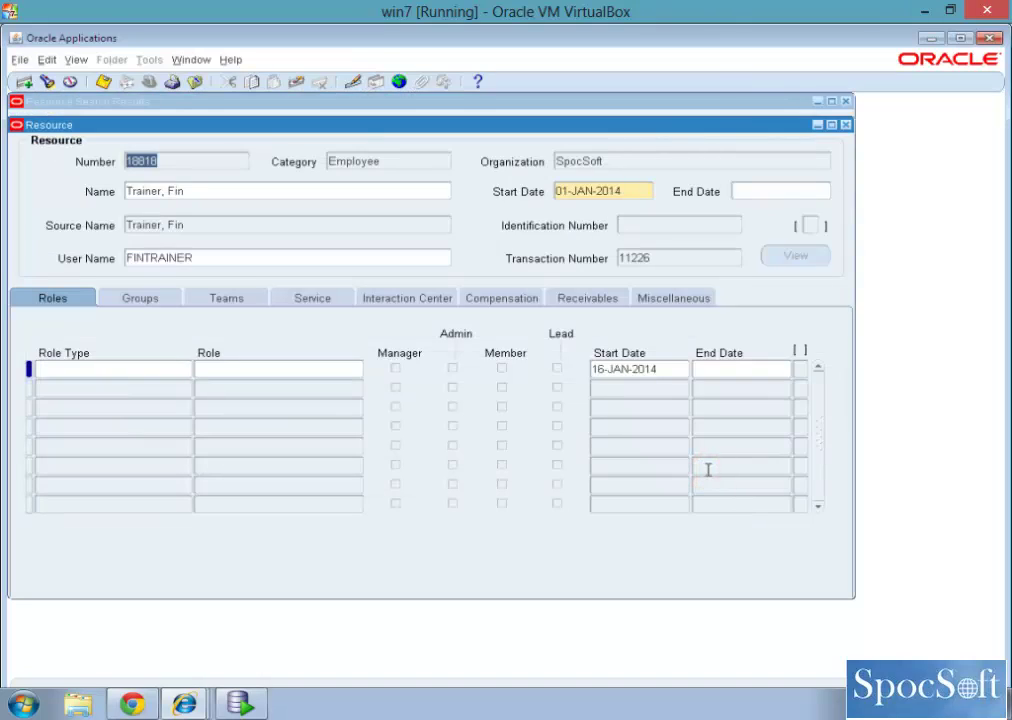
pyautogui.click(227, 261)
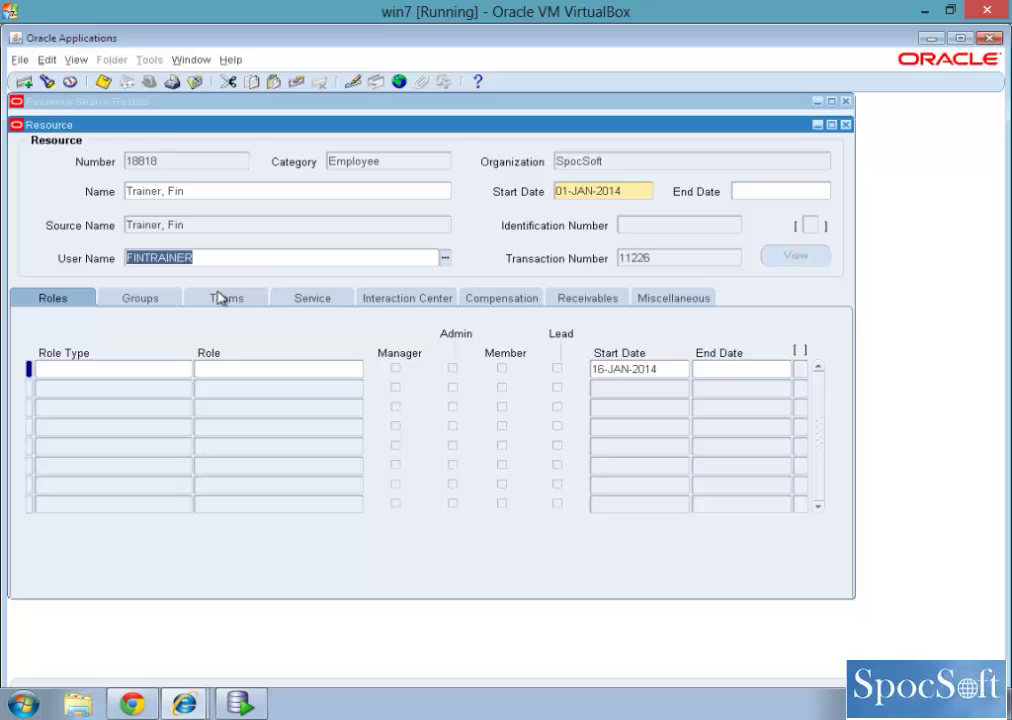
pyautogui.click(128, 378)
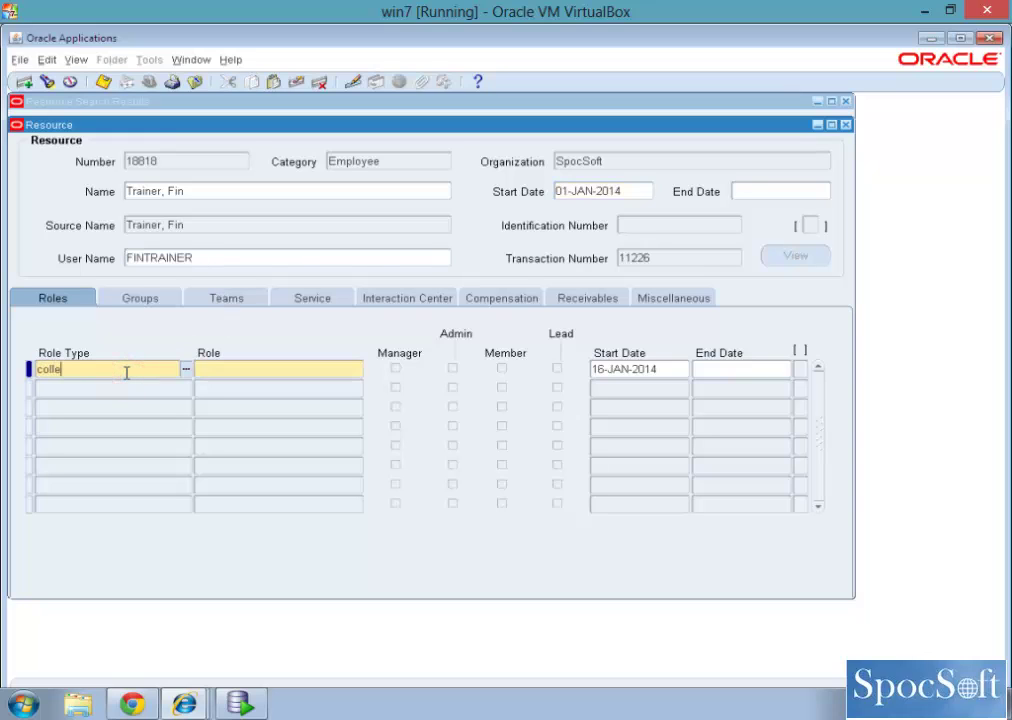
pyautogui.write('colle')
pyautogui.press('Tab')
pyautogui.write('colee')
pyautogui.press('Tab')
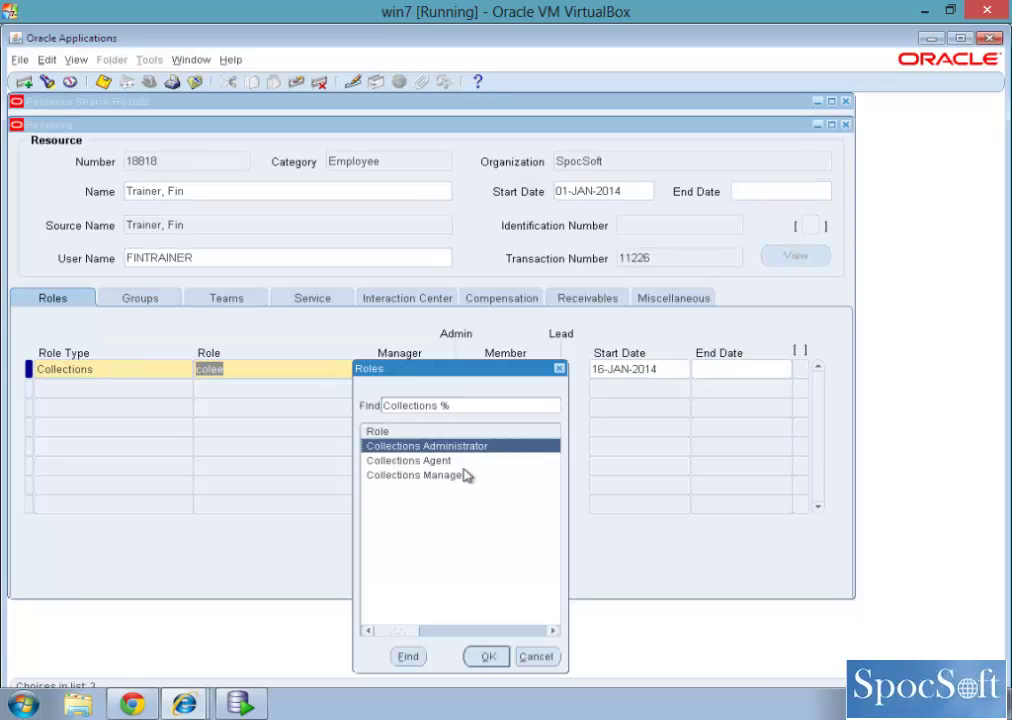
pyautogui.click(481, 657)
# Add a second role of type Sales as Sales Administrator
pyautogui.click(98, 390)
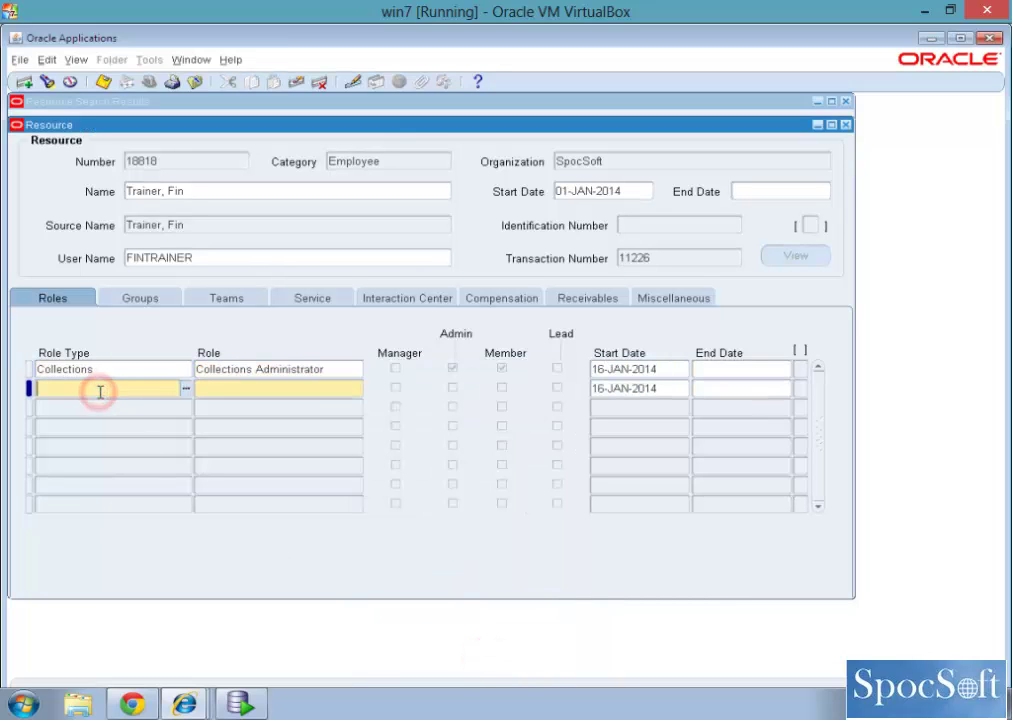
pyautogui.write('sale')
pyautogui.press('Tab')
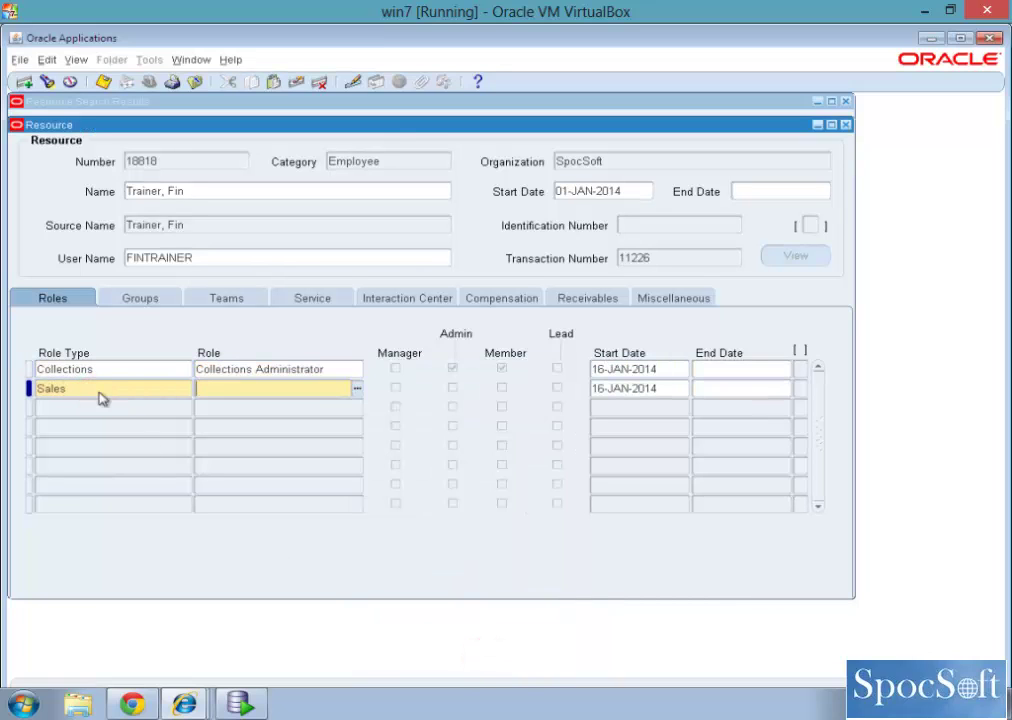
pyautogui.press('Tab')
# Set both role start dates to 01-JAN-2014, copied from the resource start date
pyautogui.click(634, 191)
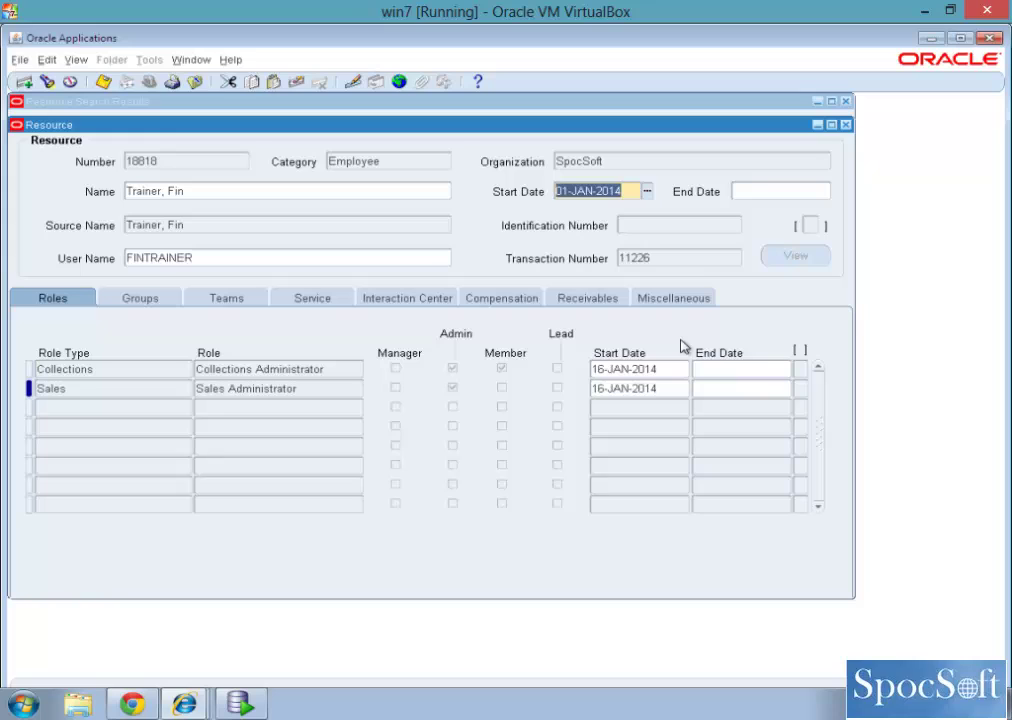
pyautogui.click(670, 368)
pyautogui.write('01-JAN-2014')
pyautogui.click(667, 390)
pyautogui.write('01-JAN-2014')
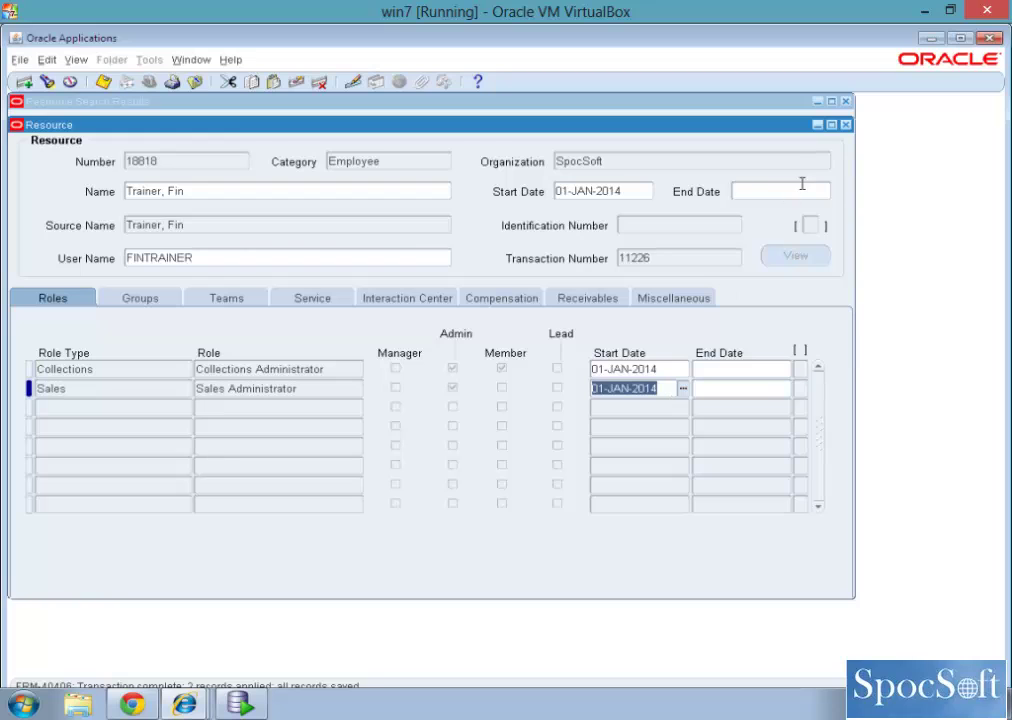
# Close the resource forms, open the Collector's Work Queue under SS Collection Agent, then bring up the browser
pyautogui.click(846, 125)
pyautogui.click(150, 82)
pyautogui.click(90, 340)
pyautogui.doubleClick(90, 340)
pyautogui.doubleClick(145, 192)
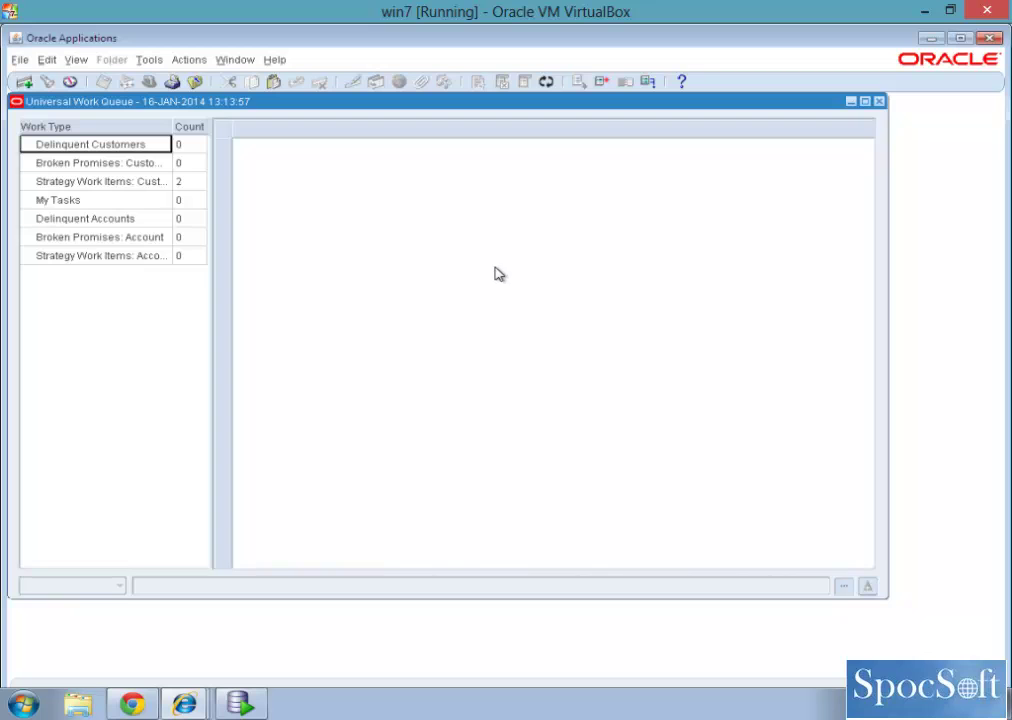
pyautogui.click(130, 706)
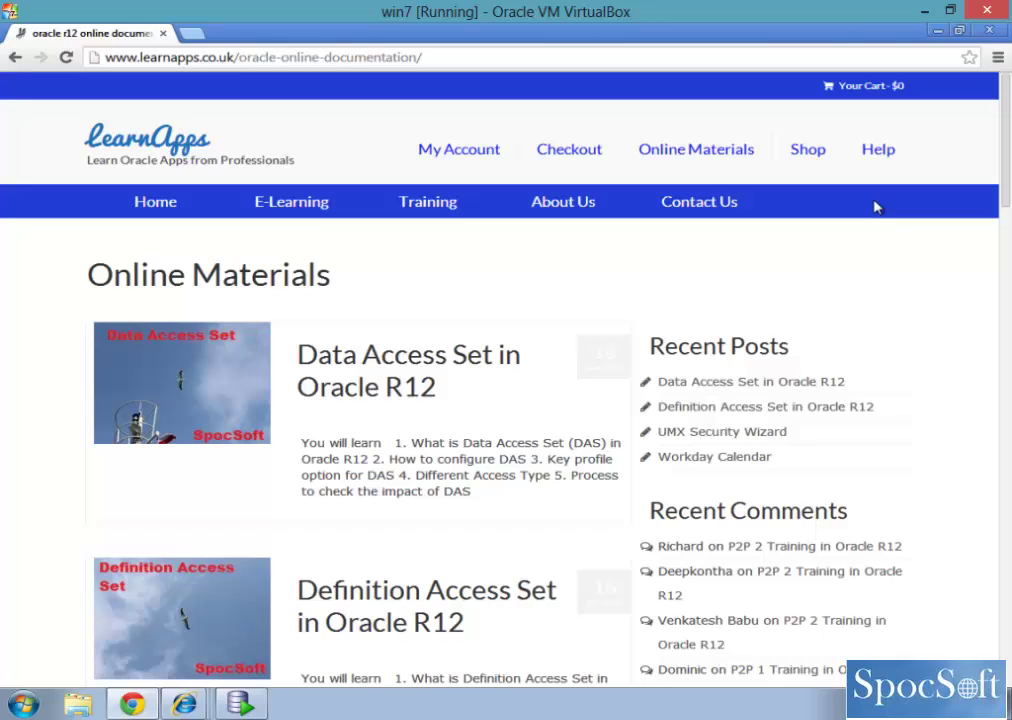